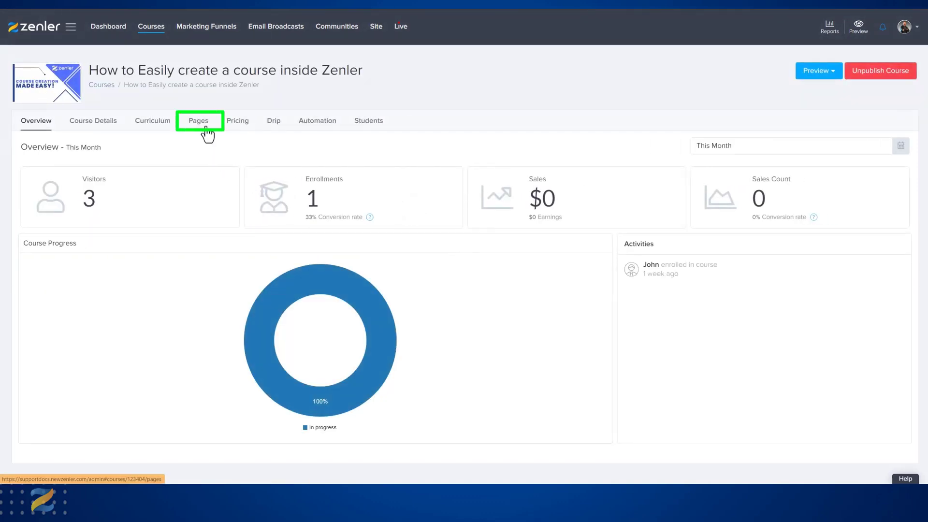
Open the course's checkout page in the page editor from the list of course pages
{"action": "left_click", "coordinate": [200, 123]}
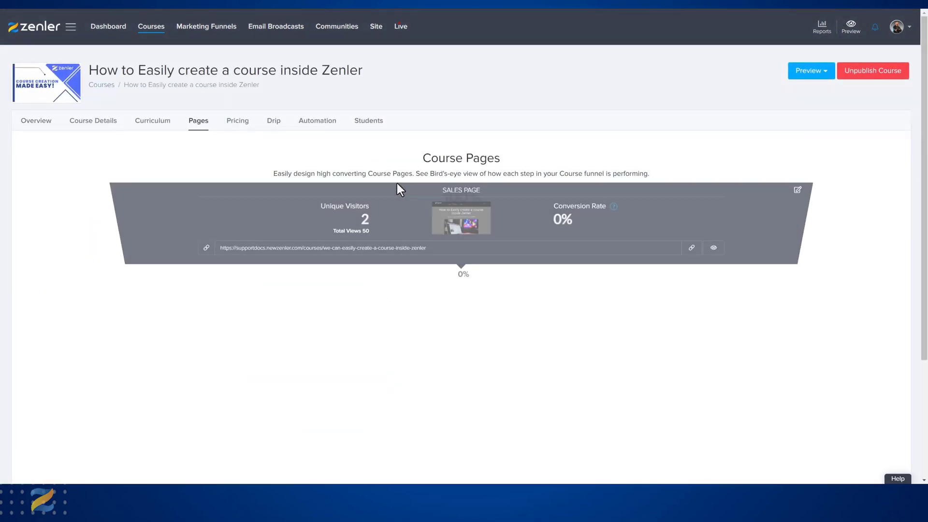
{"action": "scroll", "coordinate": [510, 235], "scroll_direction": "down", "scroll_amount": 1}
{"action": "scroll", "coordinate": [510, 235], "scroll_direction": "down", "scroll_amount": 2}
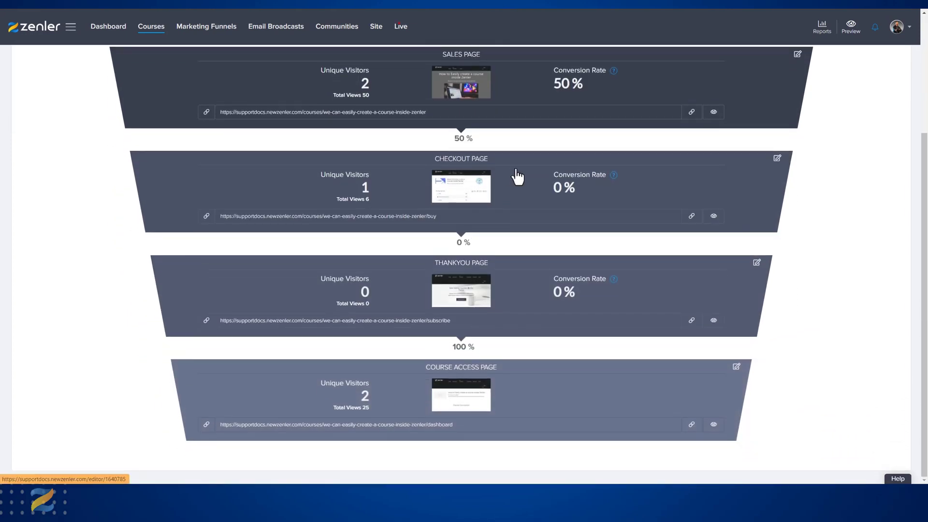
{"action": "left_click", "coordinate": [777, 159]}
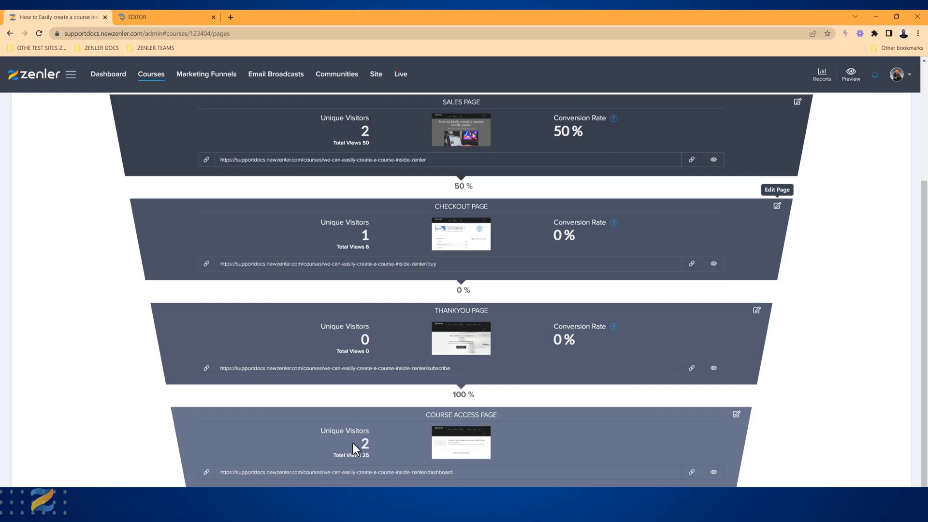
{"action": "left_click", "coordinate": [154, 21]}
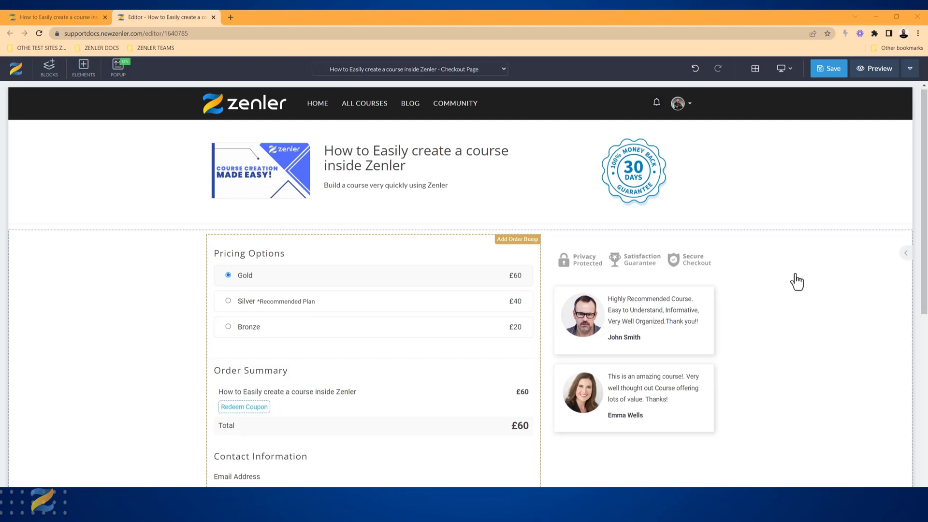
Delete the second testimonial beside the pricing options on the checkout page
{"action": "scroll", "coordinate": [796, 281], "scroll_direction": "down", "scroll_amount": 5}
{"action": "scroll", "coordinate": [796, 282], "scroll_direction": "down", "scroll_amount": 4}
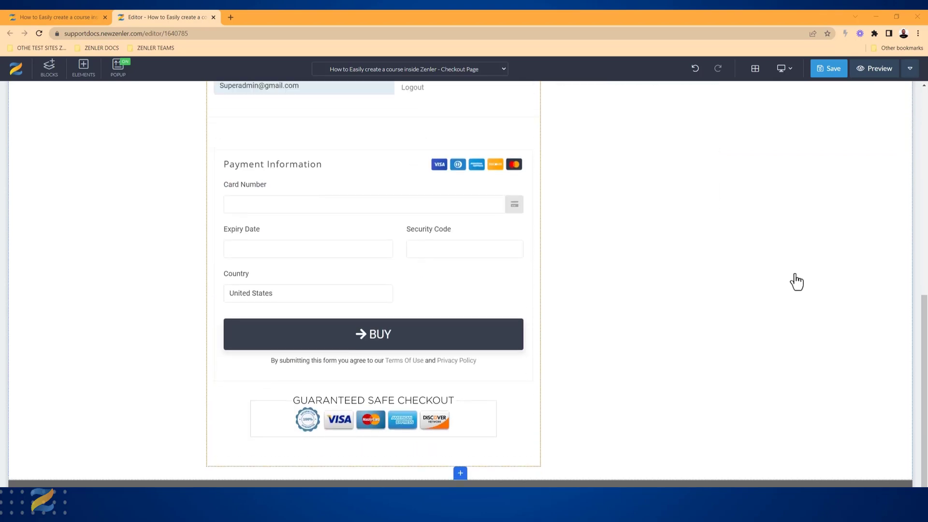
{"action": "scroll", "coordinate": [795, 279], "scroll_direction": "up", "scroll_amount": 7}
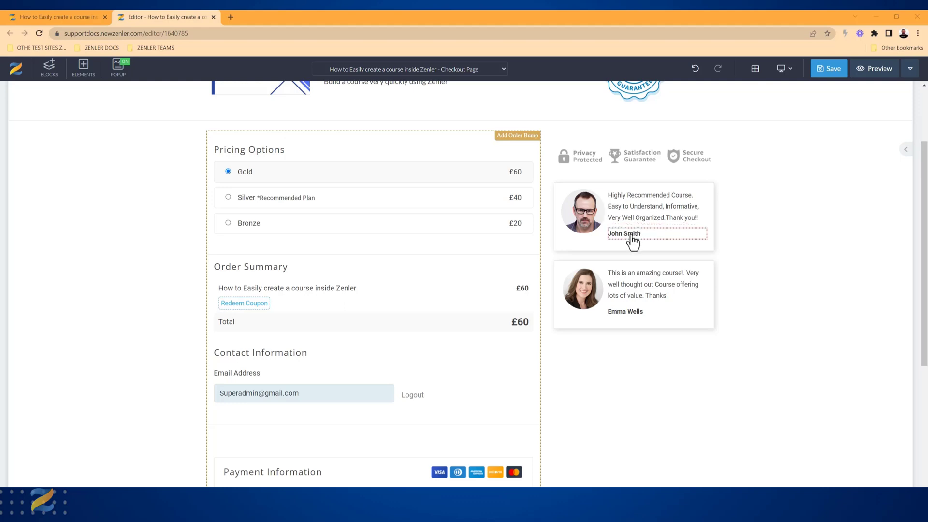
{"action": "left_click", "coordinate": [684, 328]}
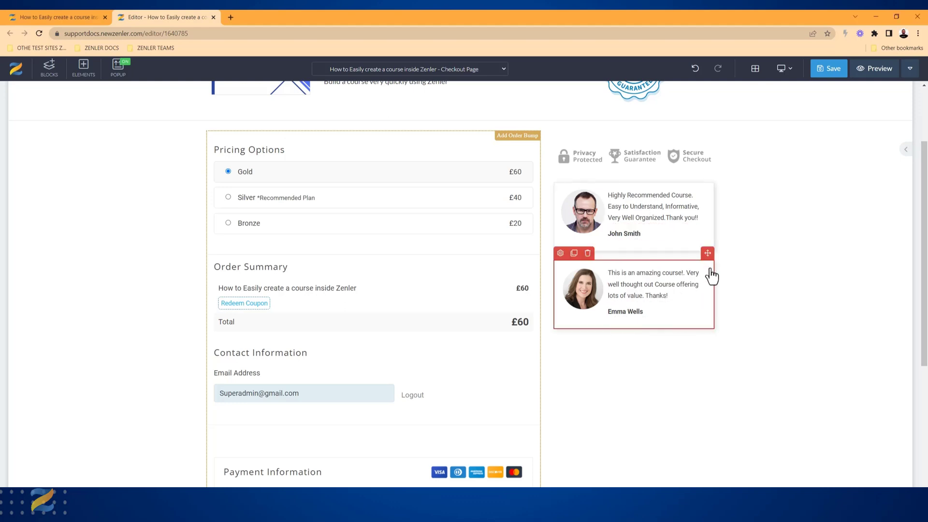
{"action": "left_click", "coordinate": [587, 253]}
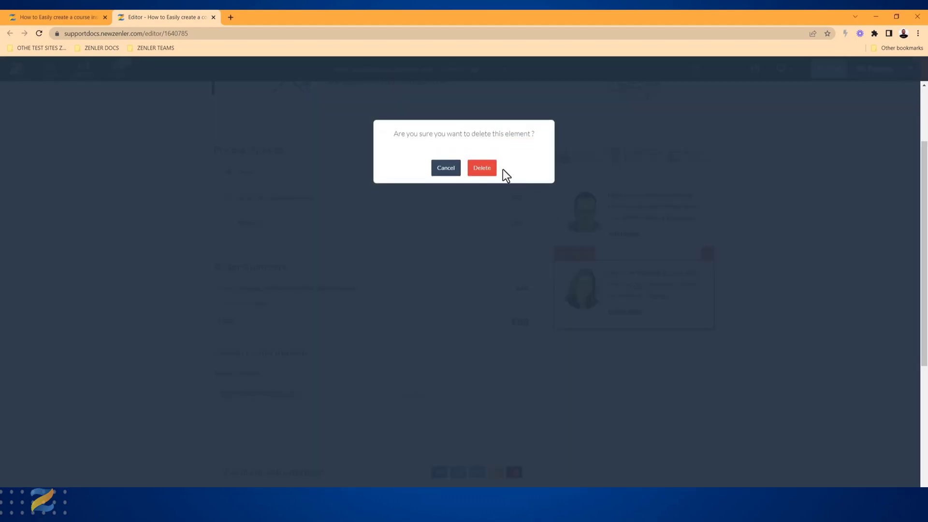
{"action": "left_click", "coordinate": [481, 167]}
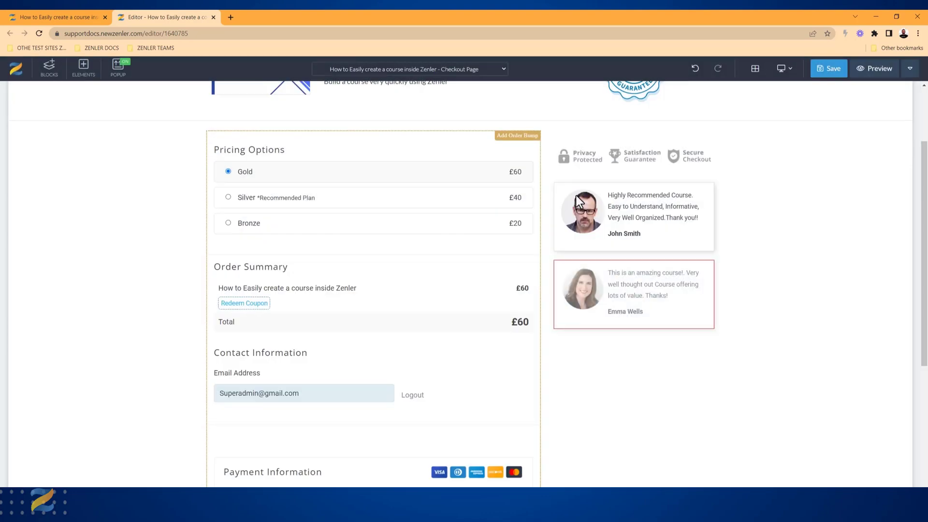
Clone the remaining testimonial and delete the copy
{"action": "left_click", "coordinate": [697, 248]}
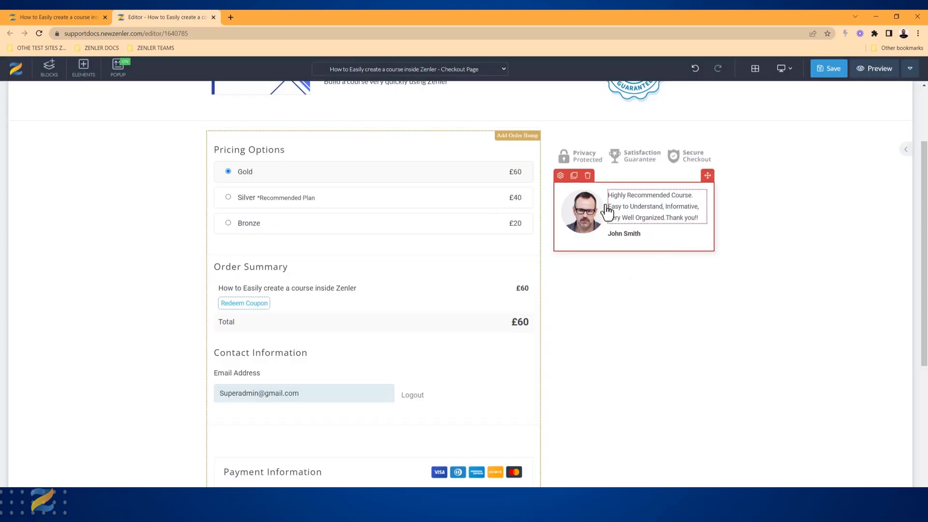
{"action": "left_click", "coordinate": [574, 176]}
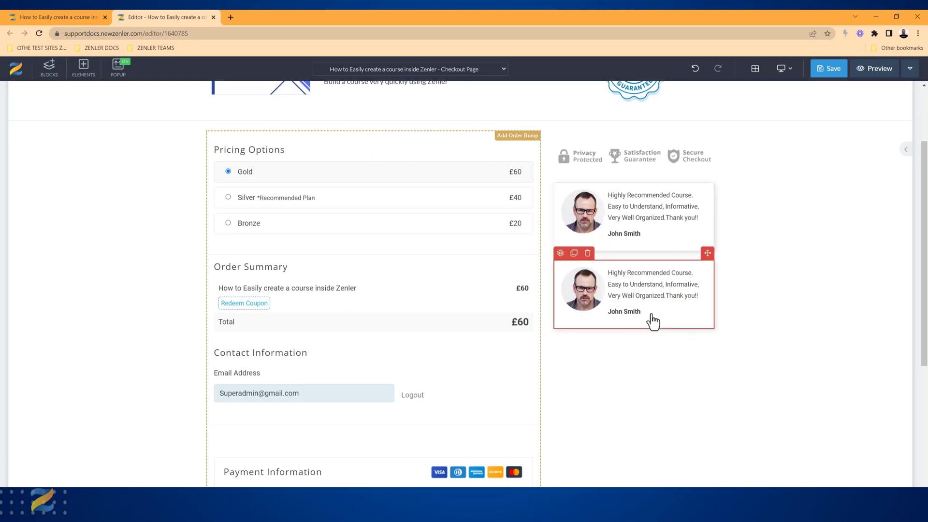
{"action": "left_click", "coordinate": [587, 253]}
{"action": "left_click", "coordinate": [483, 174]}
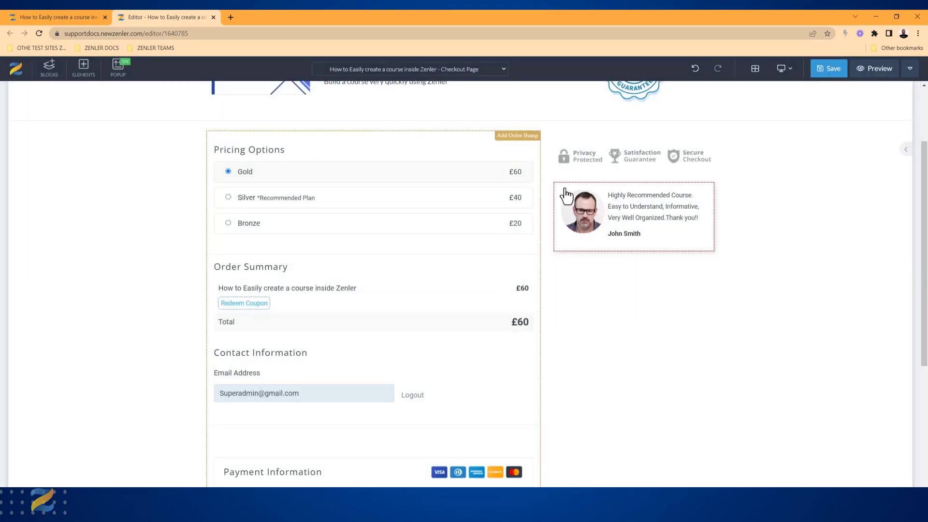
{"action": "left_click", "coordinate": [563, 194]}
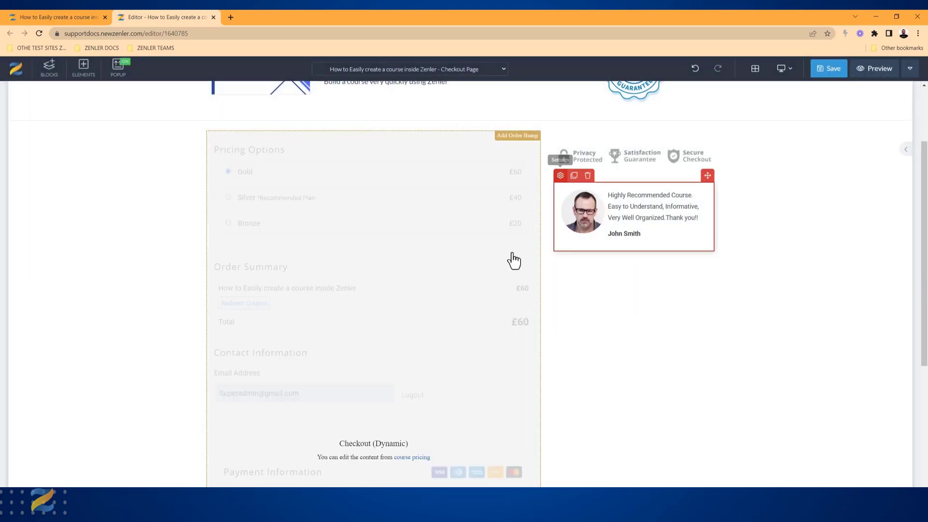
{"action": "scroll", "coordinate": [353, 255], "scroll_direction": "up", "scroll_amount": 3}
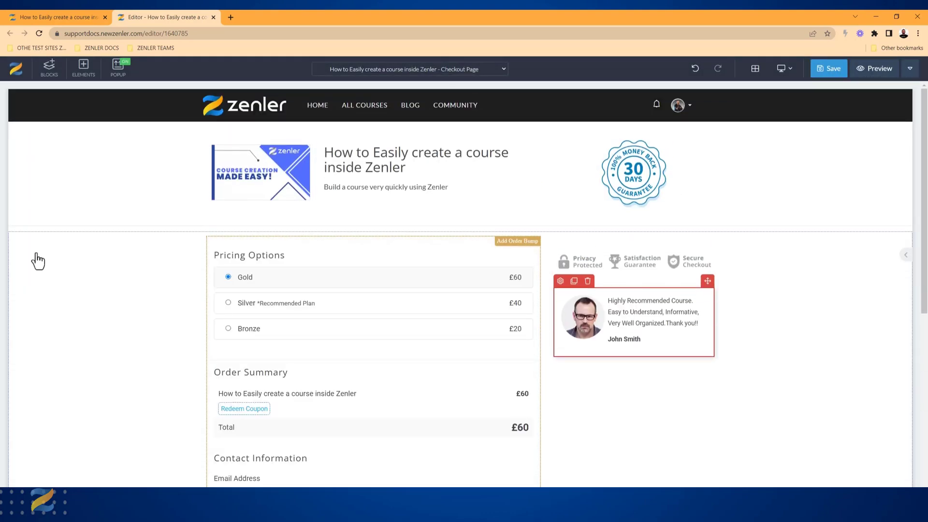
{"action": "left_click", "coordinate": [38, 262]}
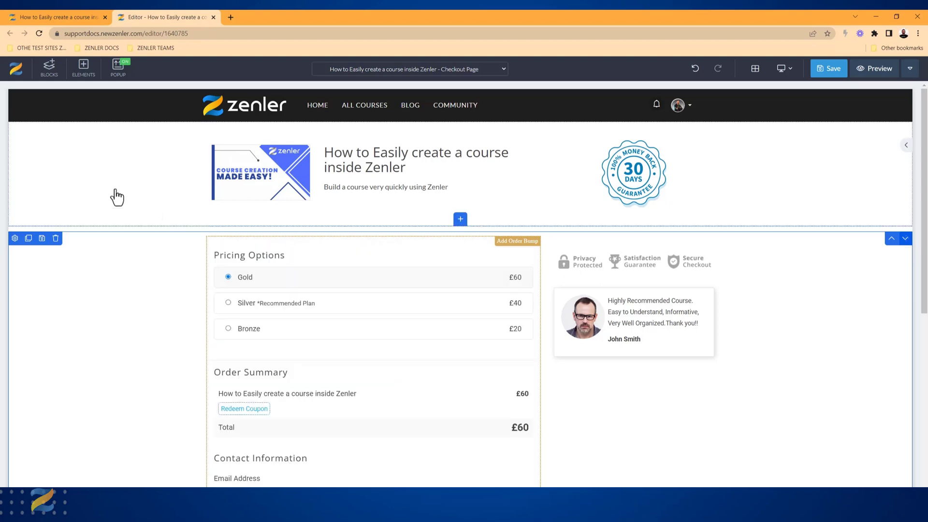
{"action": "left_click", "coordinate": [51, 179]}
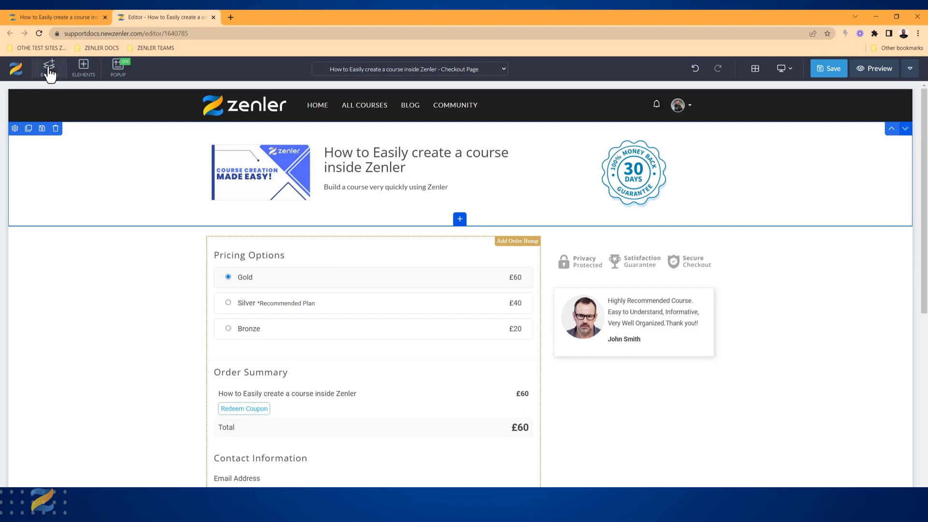
Insert an empty block above the course title block and give it a two-column 50%/50% row
{"action": "left_click", "coordinate": [49, 73]}
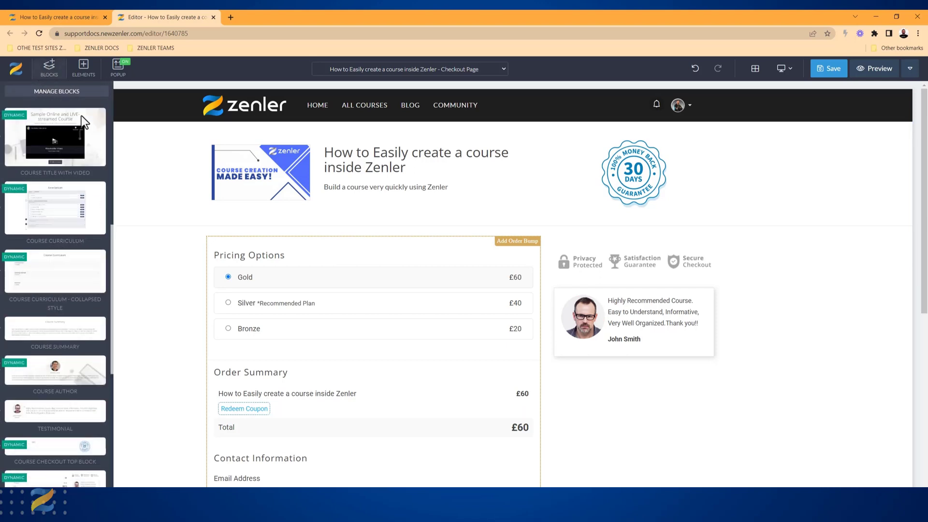
{"action": "left_click", "coordinate": [99, 139]}
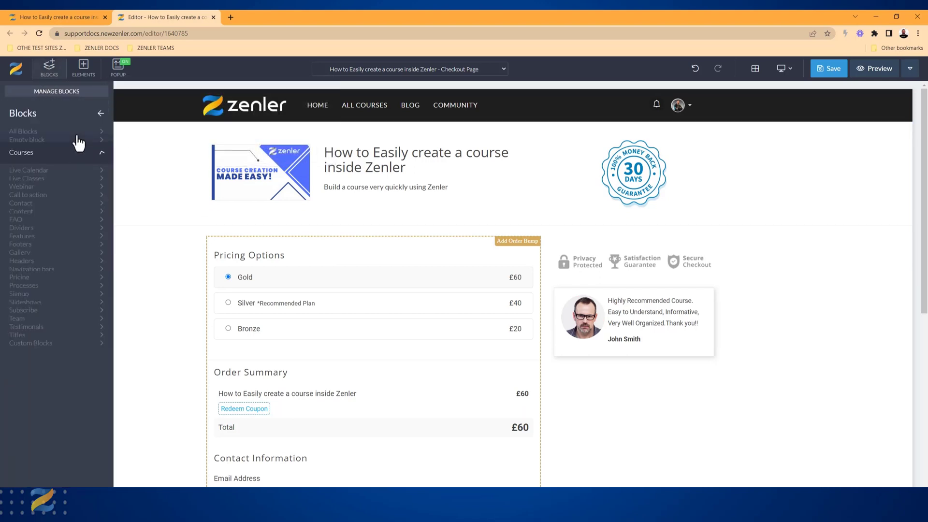
{"action": "left_click", "coordinate": [68, 154]}
{"action": "left_click_drag", "start_coordinate": [68, 151], "coordinate": [305, 176]}
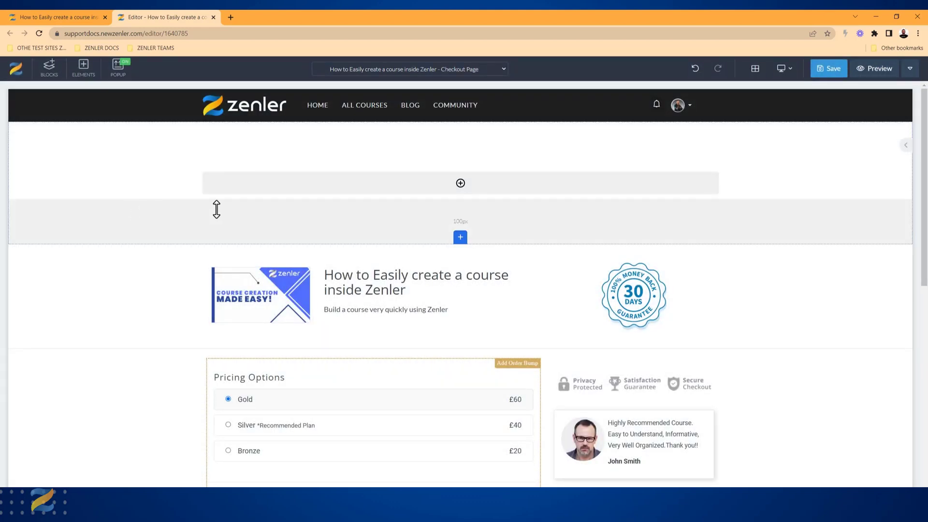
{"action": "left_click", "coordinate": [459, 186]}
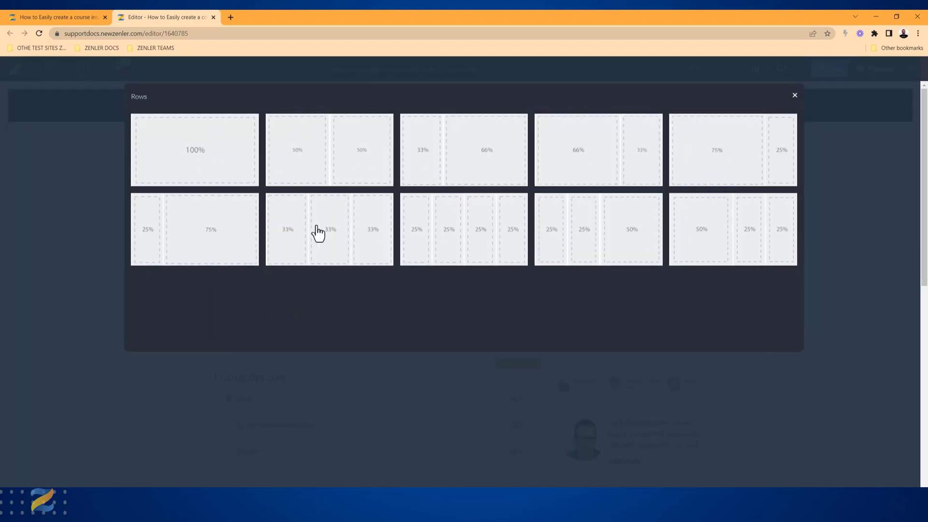
{"action": "left_click", "coordinate": [323, 159]}
Add a third column to the new row and delete the last column
{"action": "mouse_move", "coordinate": [460, 197]}
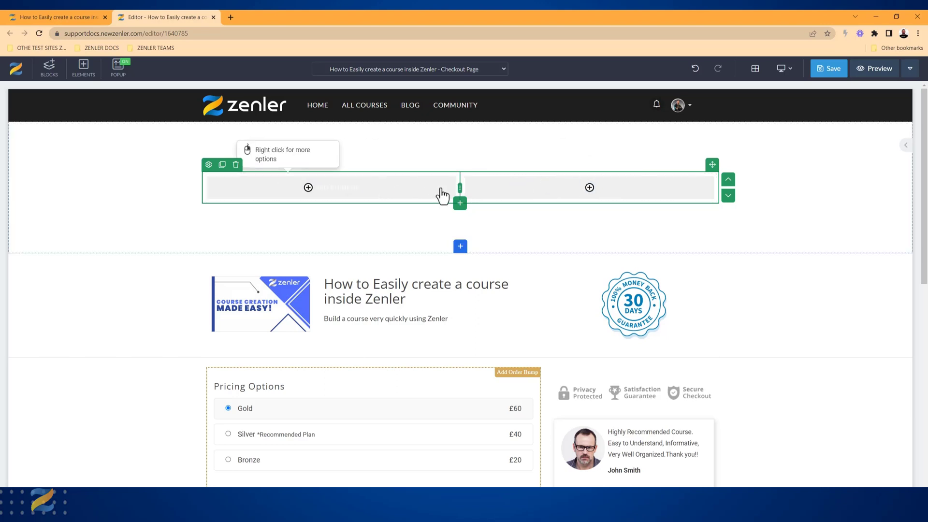
{"action": "right_click", "coordinate": [497, 189]}
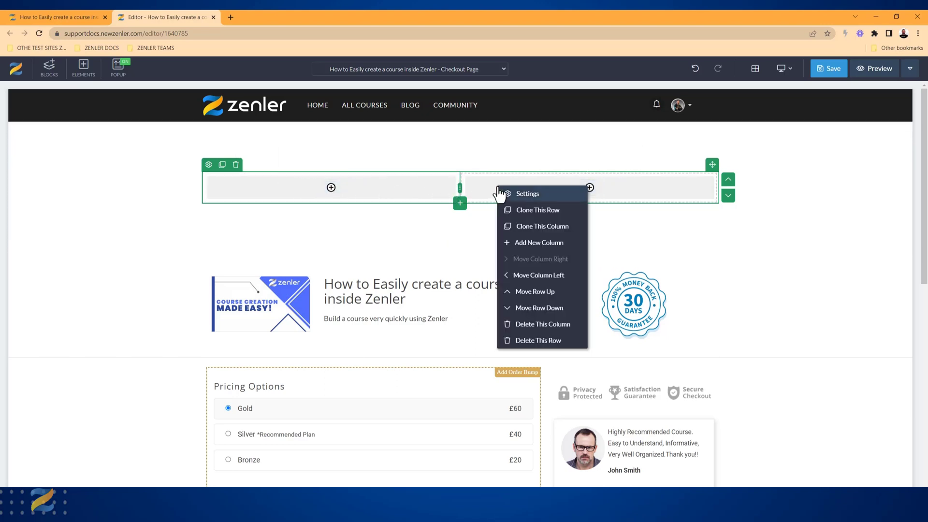
{"action": "left_click", "coordinate": [526, 243]}
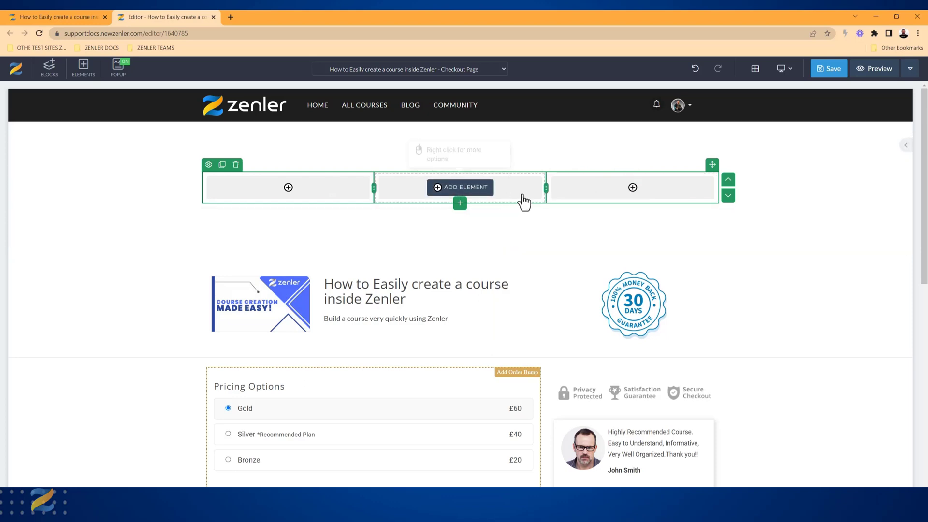
{"action": "right_click", "coordinate": [566, 197]}
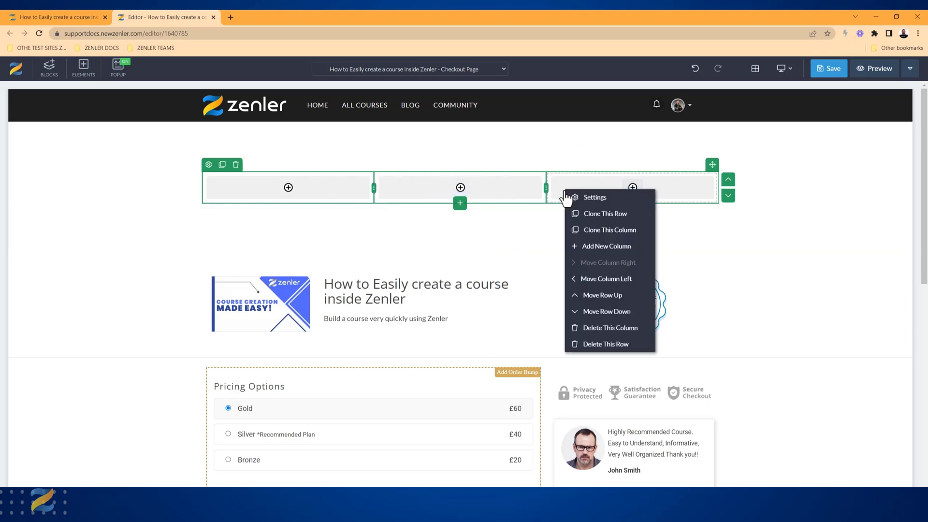
{"action": "left_click", "coordinate": [581, 326]}
{"action": "left_click", "coordinate": [486, 173]}
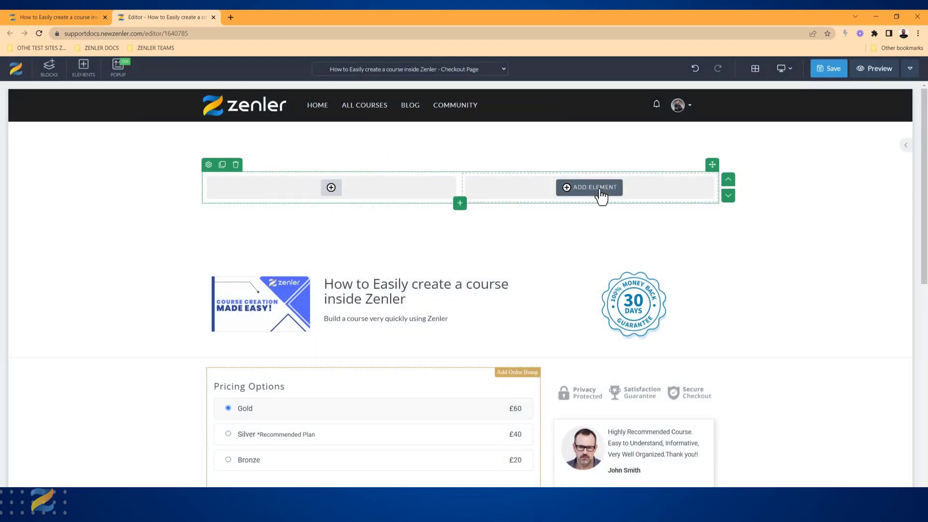
Add a regular paragraph text element to the second column of the new row
{"action": "left_click", "coordinate": [585, 189]}
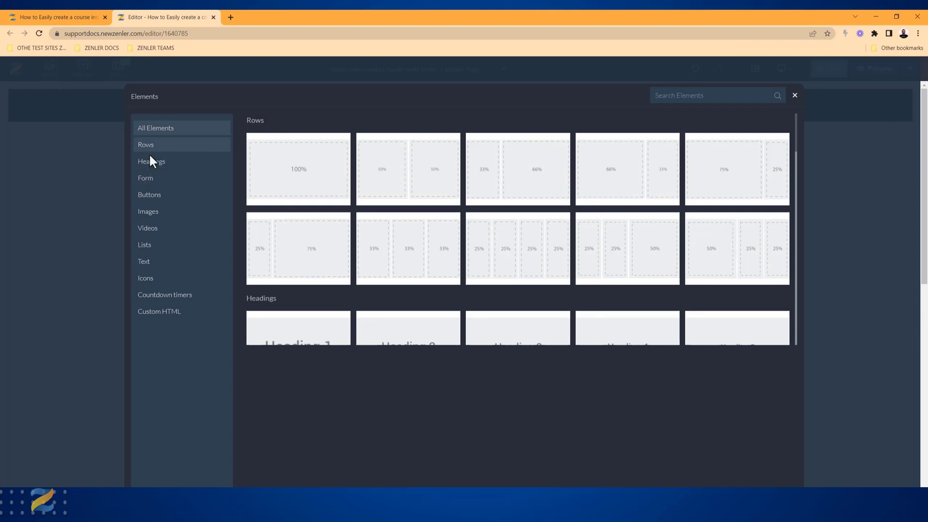
{"action": "left_click", "coordinate": [152, 264]}
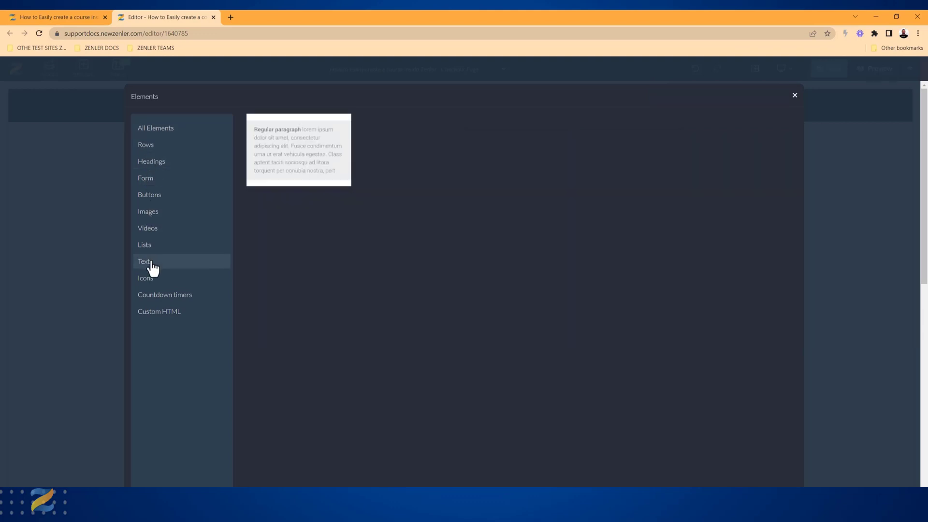
{"action": "left_click", "coordinate": [276, 170]}
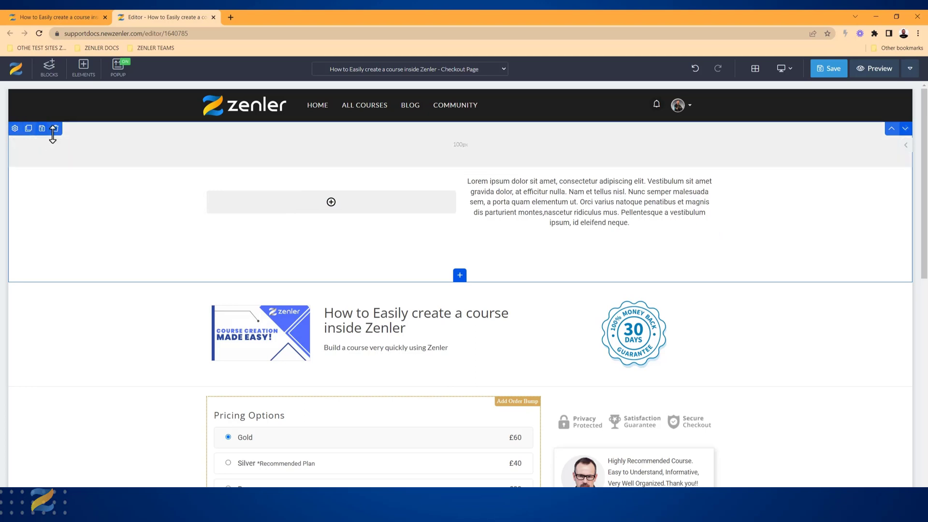
{"action": "left_click", "coordinate": [220, 234]}
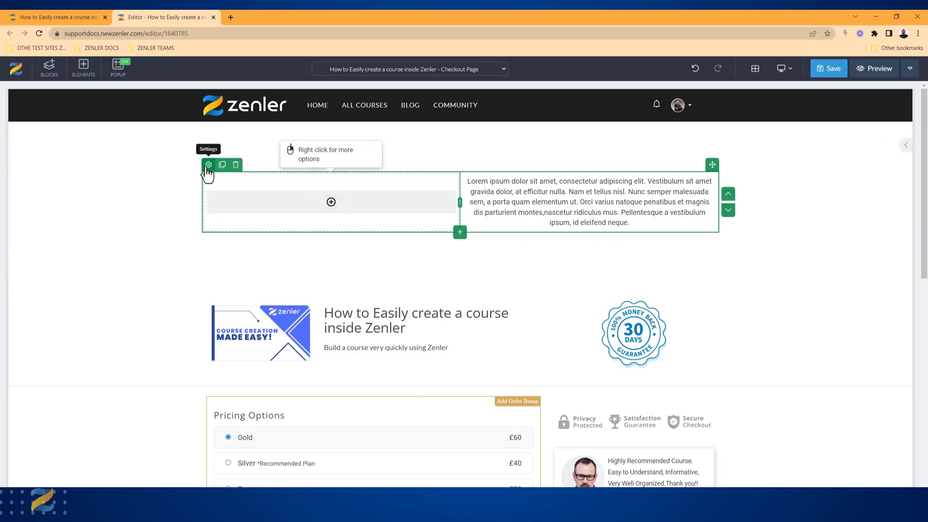
{"action": "left_click", "coordinate": [83, 181]}
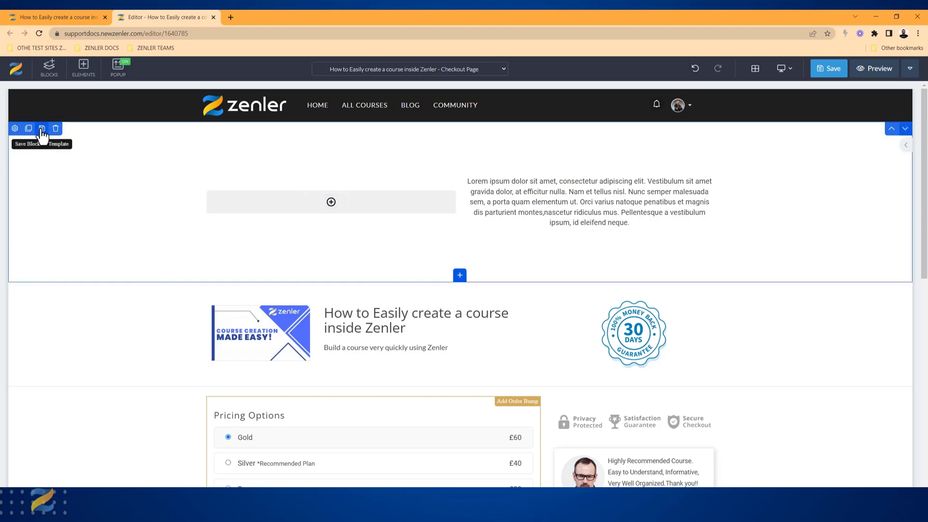
{"action": "left_click", "coordinate": [208, 232]}
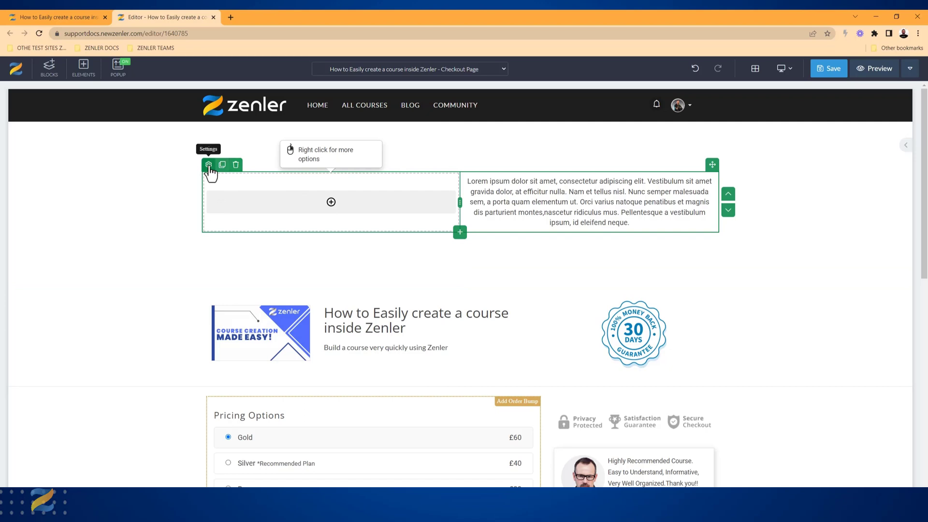
Move the paragraph element from the second column into the empty first column
{"action": "left_click", "coordinate": [501, 213]}
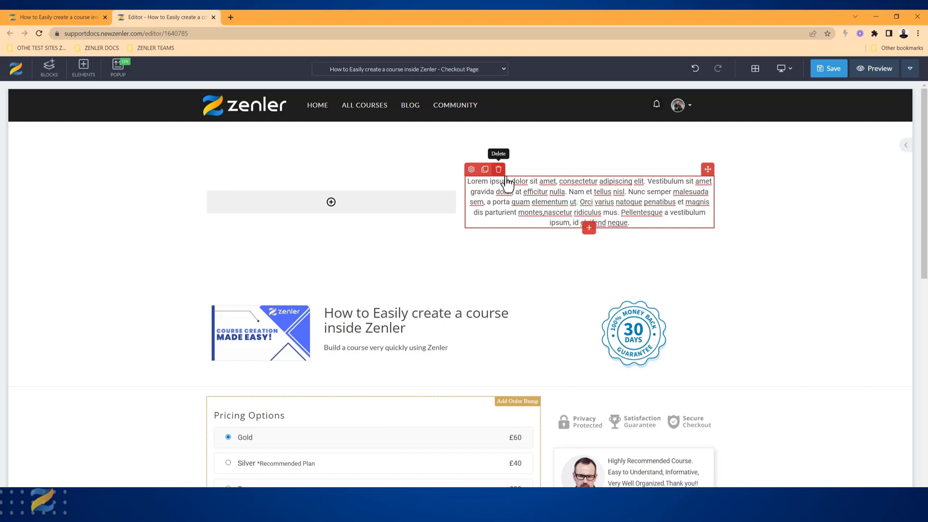
{"action": "left_click_drag", "start_coordinate": [706, 169], "coordinate": [362, 199]}
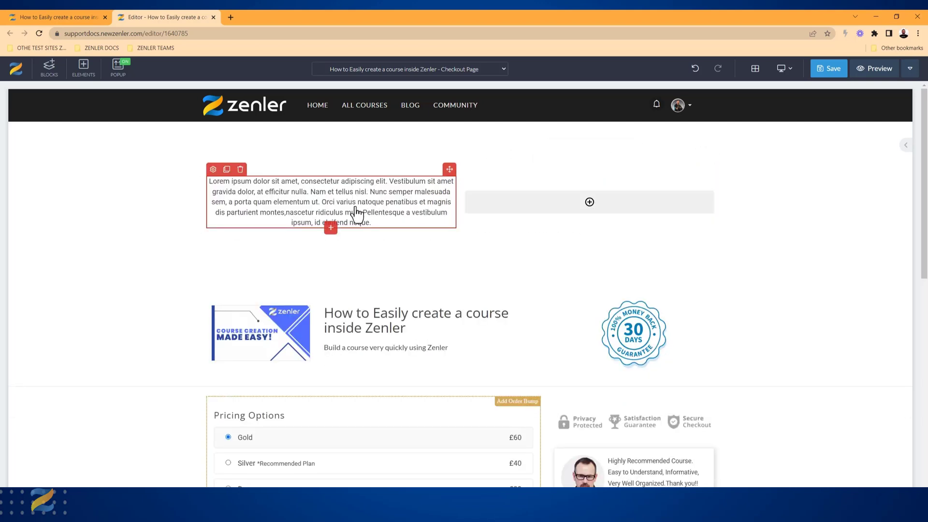
Delete the block containing the two-column row and lorem ipsum paragraph above the course title block
{"action": "left_click", "coordinate": [151, 223]}
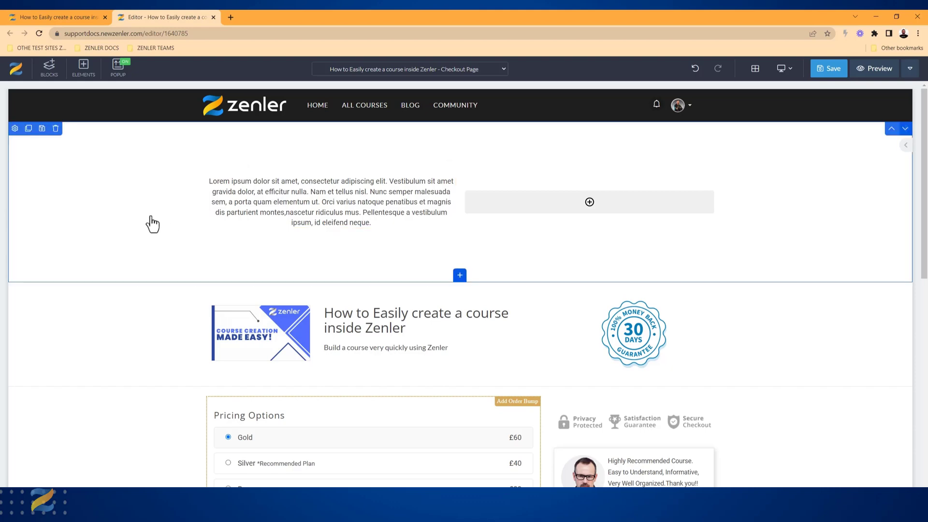
{"action": "left_click", "coordinate": [56, 128]}
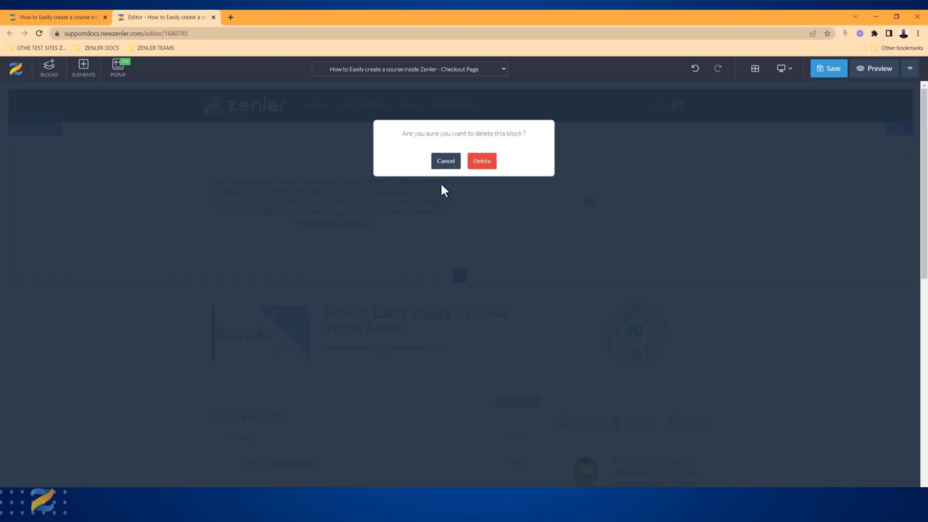
{"action": "left_click", "coordinate": [484, 162]}
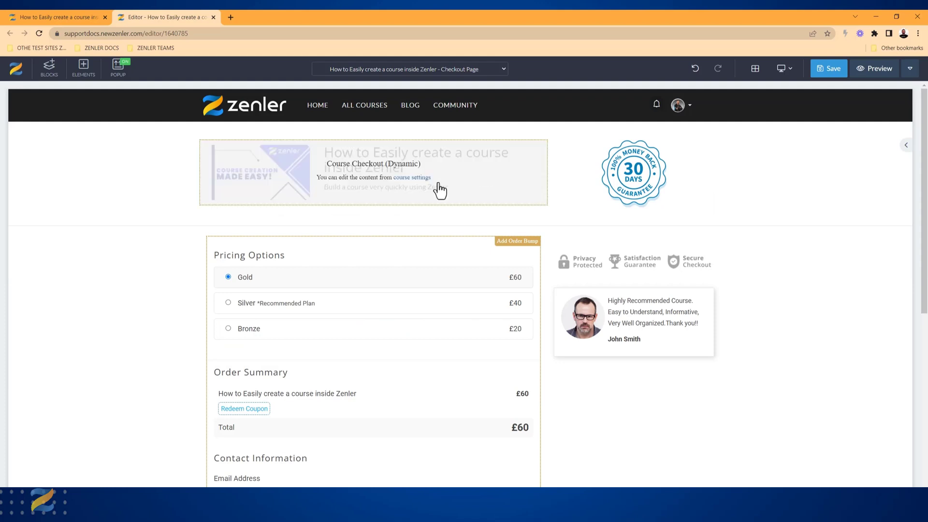
Set the library image of a man in a blue shirt at a laptop as the course title block's background
{"action": "left_click", "coordinate": [87, 208]}
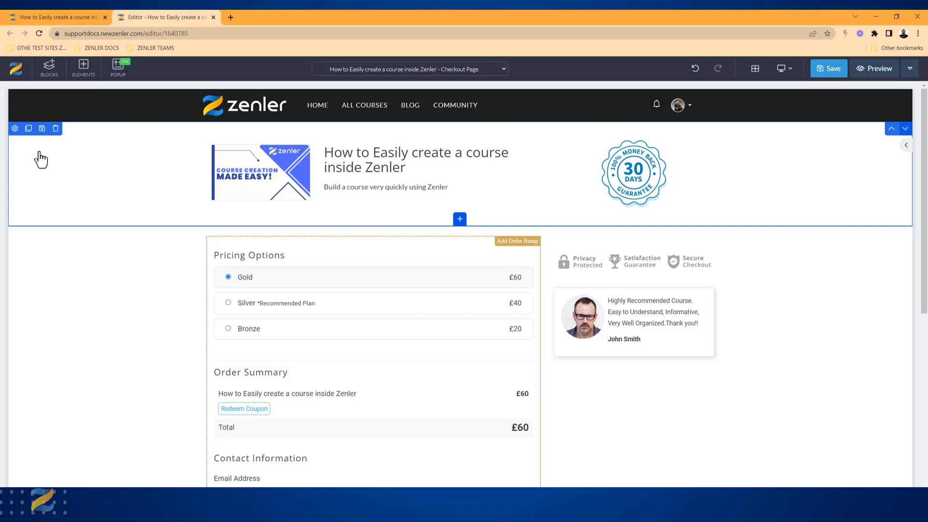
{"action": "left_click", "coordinate": [15, 129]}
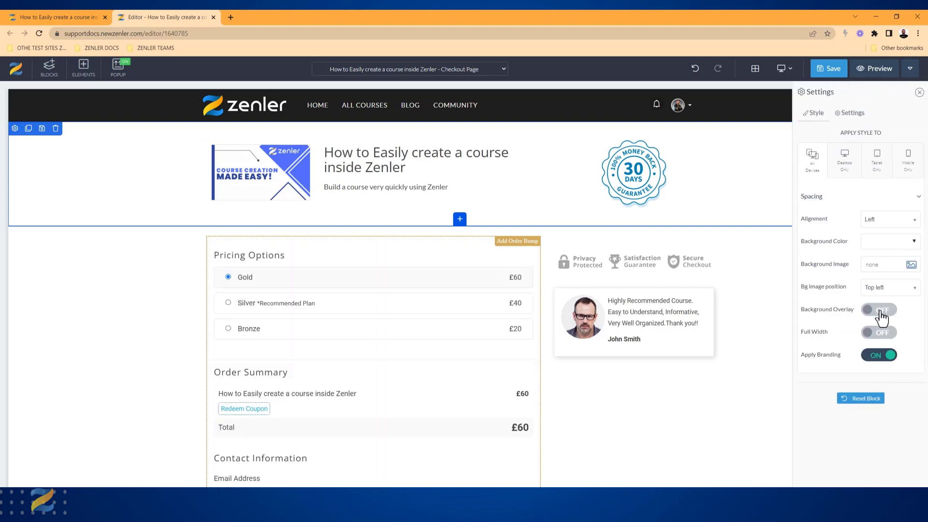
{"action": "left_click", "coordinate": [910, 265]}
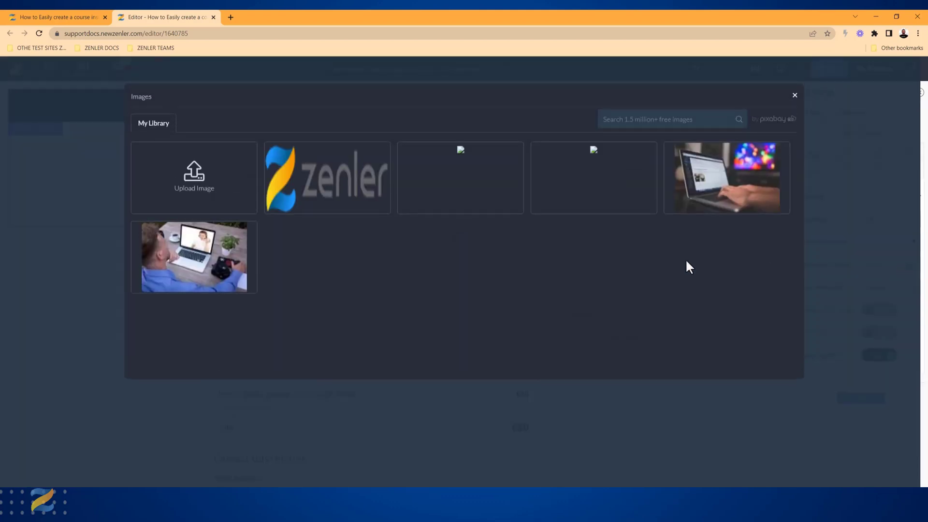
{"action": "left_click", "coordinate": [203, 271]}
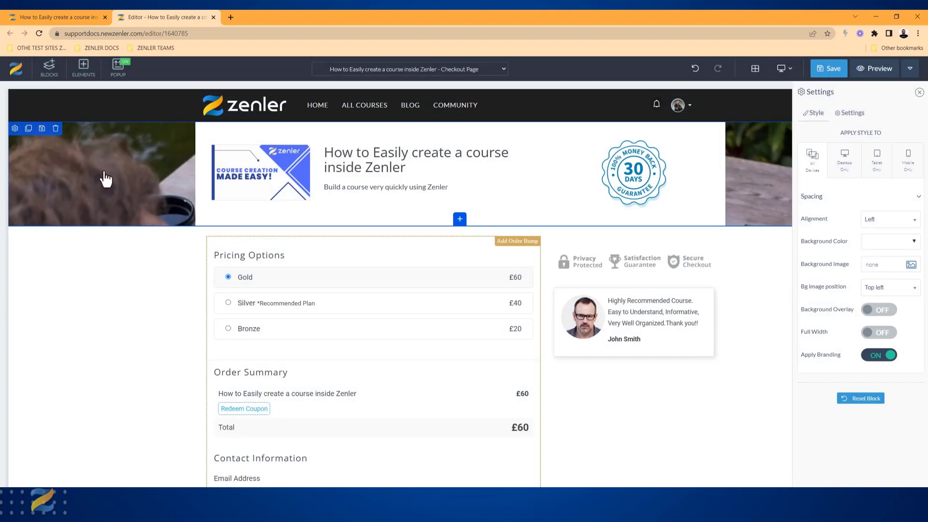
Enable a white background overlay on the course title block with 0.7 opacity
{"action": "left_click", "coordinate": [883, 311]}
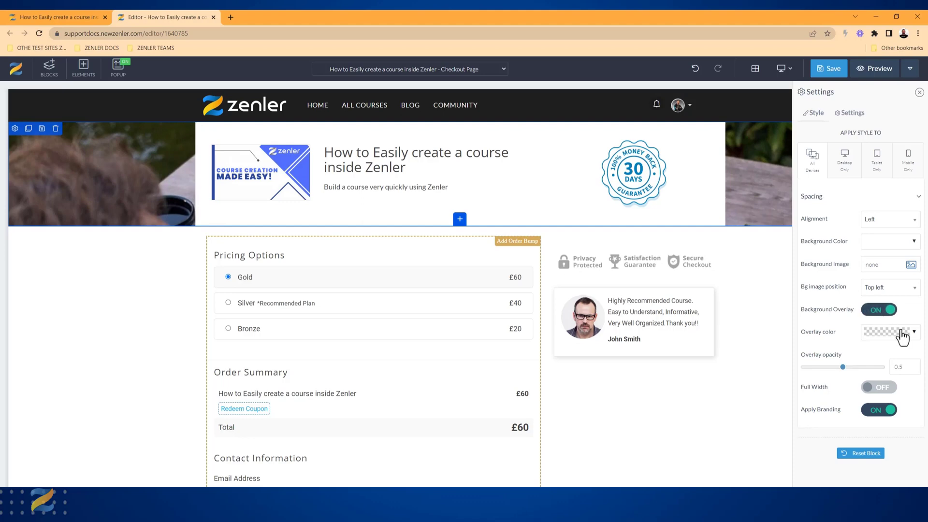
{"action": "left_click", "coordinate": [913, 334]}
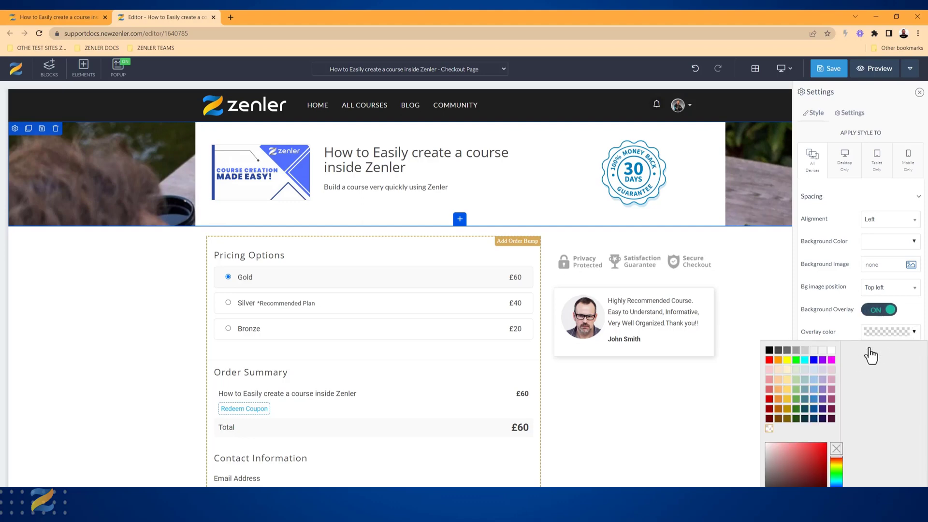
{"action": "left_click", "coordinate": [831, 350]}
{"action": "left_click_drag", "start_coordinate": [843, 368], "coordinate": [858, 369]}
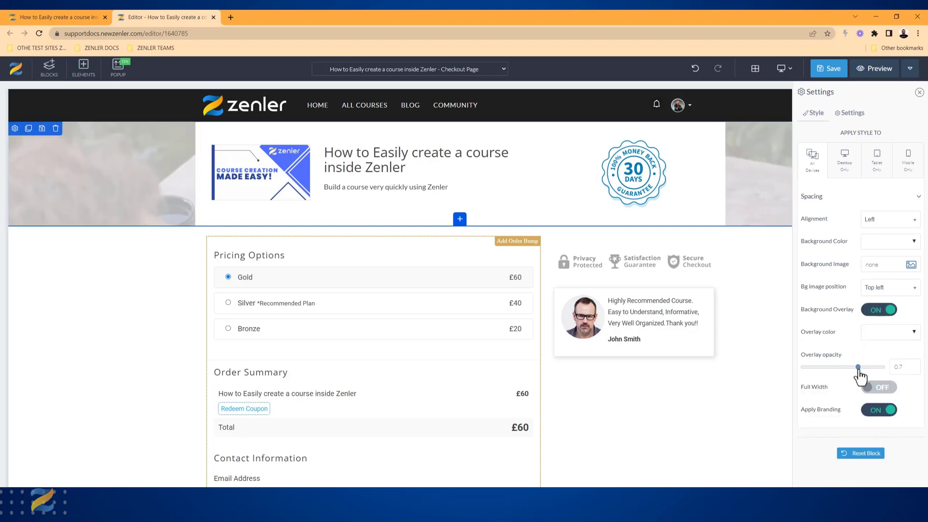
{"action": "left_click", "coordinate": [199, 224]}
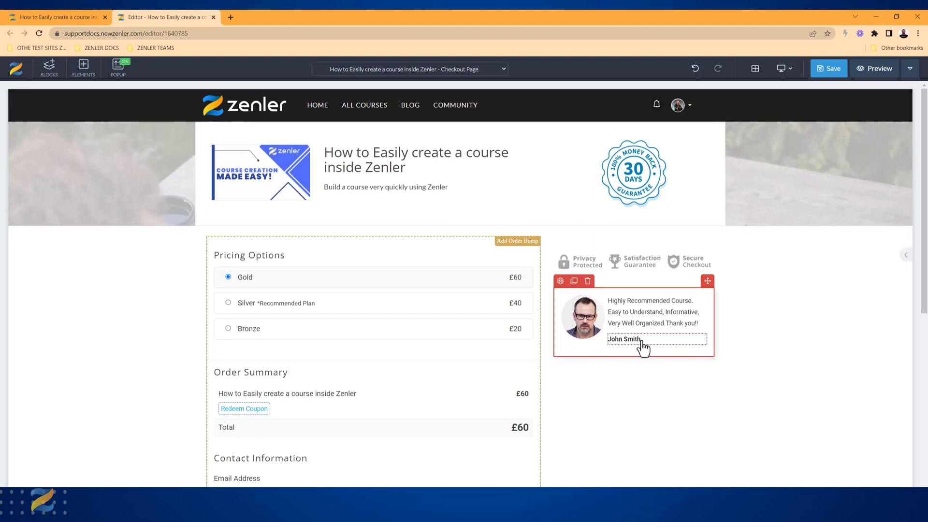
Delete the testimonial element below the trust badges beside the pricing options
{"action": "left_click", "coordinate": [586, 281]}
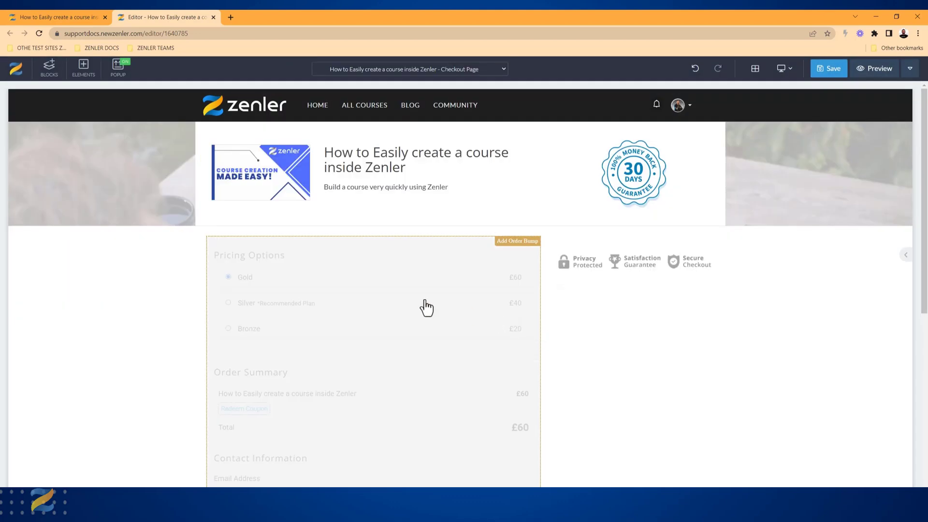
{"action": "scroll", "coordinate": [658, 358], "scroll_direction": "down", "scroll_amount": 7}
{"action": "scroll", "coordinate": [657, 357], "scroll_direction": "down", "scroll_amount": 2}
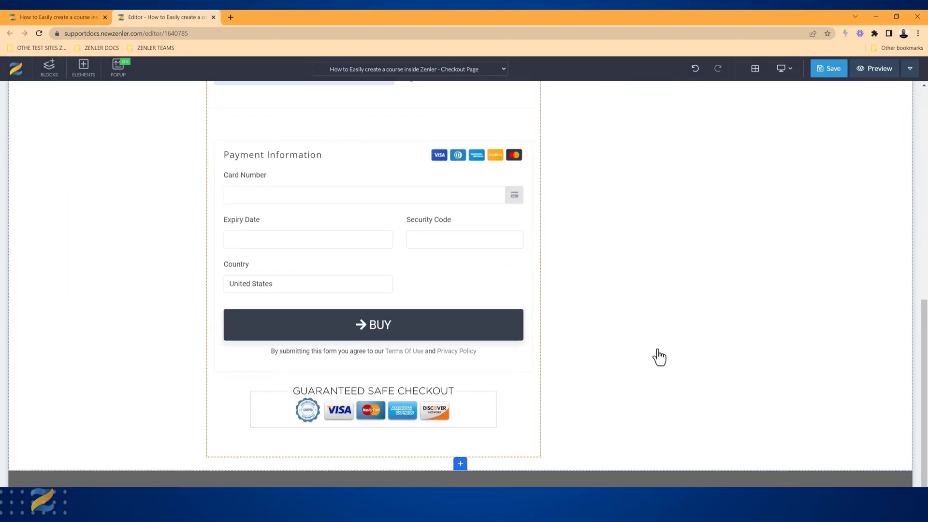
{"action": "scroll", "coordinate": [622, 307], "scroll_direction": "up", "scroll_amount": 9}
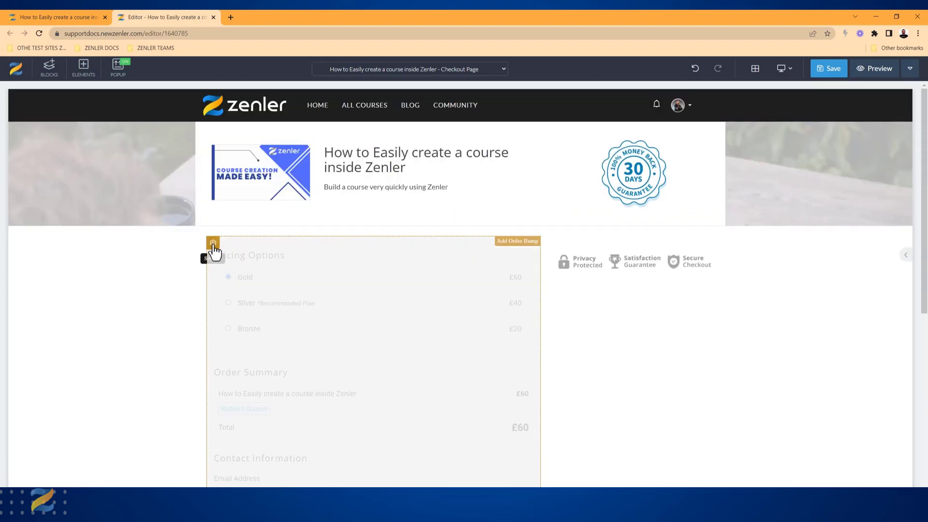
Set the button background color of the checkout form to bright magenta
{"action": "left_click", "coordinate": [212, 243]}
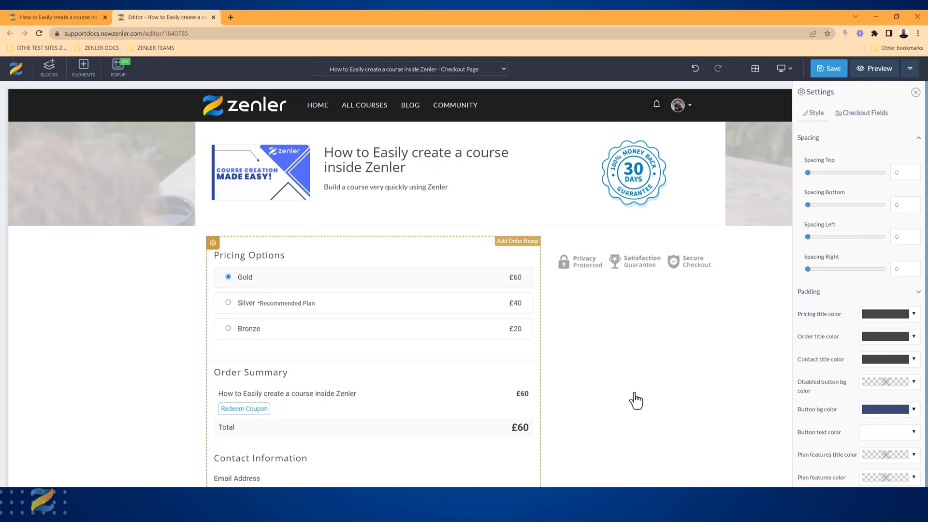
{"action": "scroll", "coordinate": [635, 401], "scroll_direction": "down", "scroll_amount": 7}
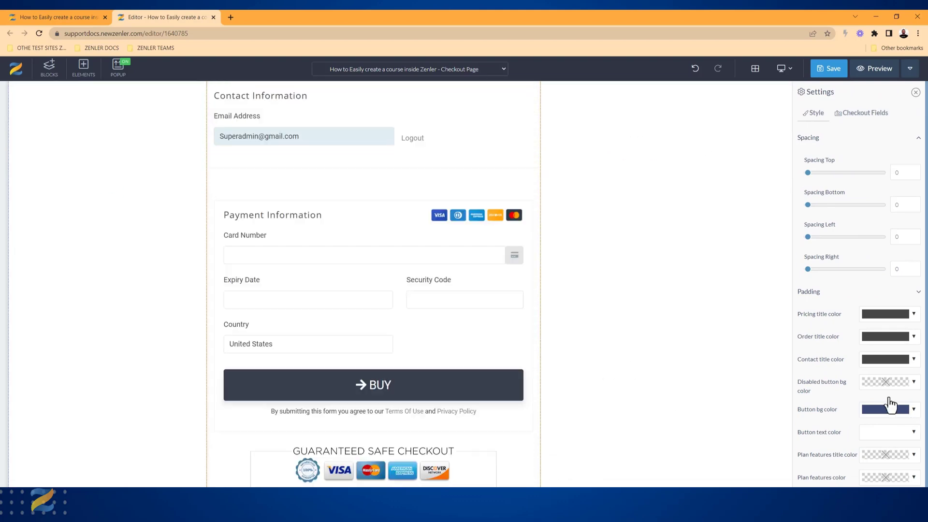
{"action": "left_click", "coordinate": [913, 410]}
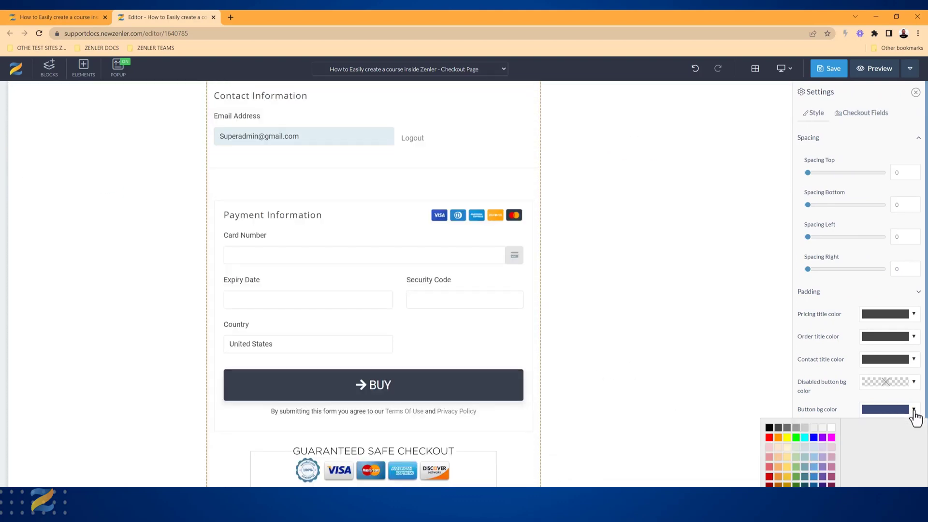
{"action": "left_click", "coordinate": [830, 438]}
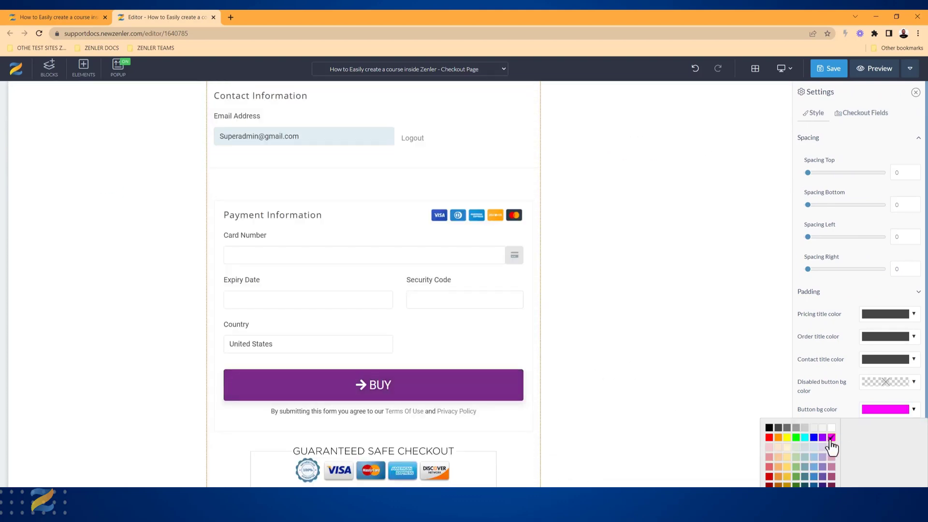
{"action": "left_click", "coordinate": [649, 307]}
Set the background color of the block holding the checkout form to dark gray and review the page down to the buy button
{"action": "scroll", "coordinate": [619, 277], "scroll_direction": "up", "scroll_amount": 4}
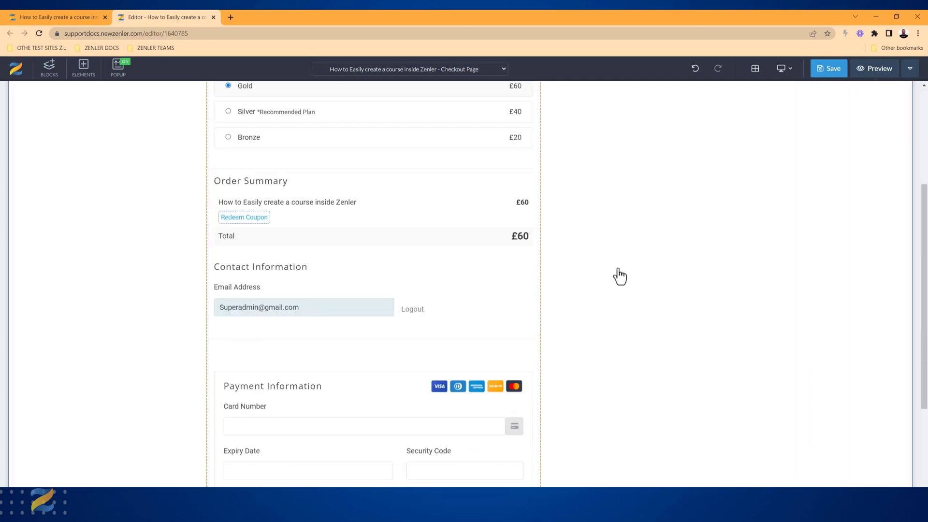
{"action": "scroll", "coordinate": [620, 276], "scroll_direction": "up", "scroll_amount": 3}
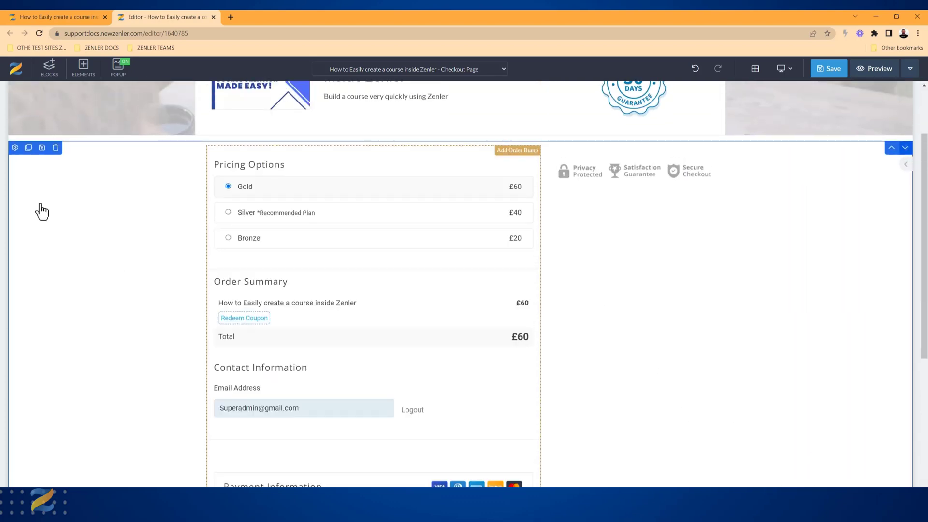
{"action": "left_click", "coordinate": [15, 147]}
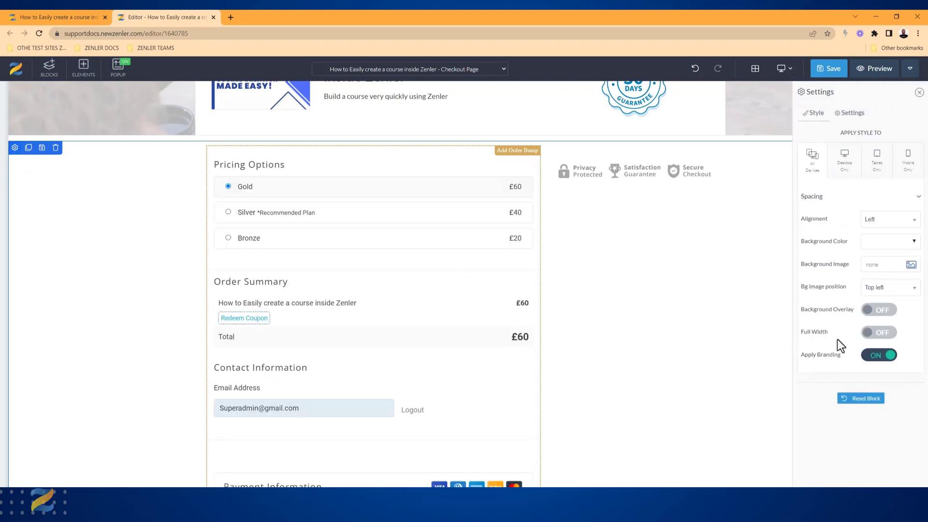
{"action": "left_click", "coordinate": [911, 244]}
{"action": "left_click", "coordinate": [786, 261]}
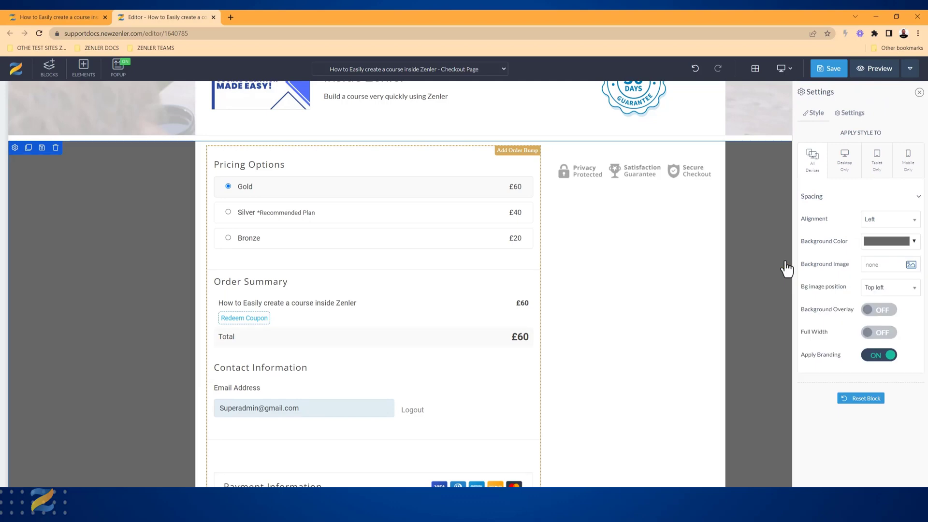
{"action": "scroll", "coordinate": [213, 207], "scroll_direction": "up", "scroll_amount": 2}
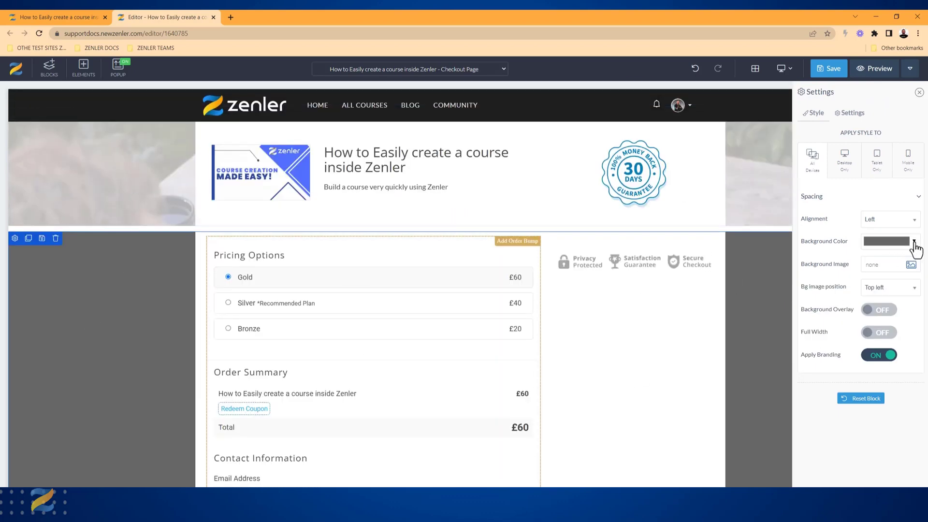
{"action": "left_click", "coordinate": [148, 347]}
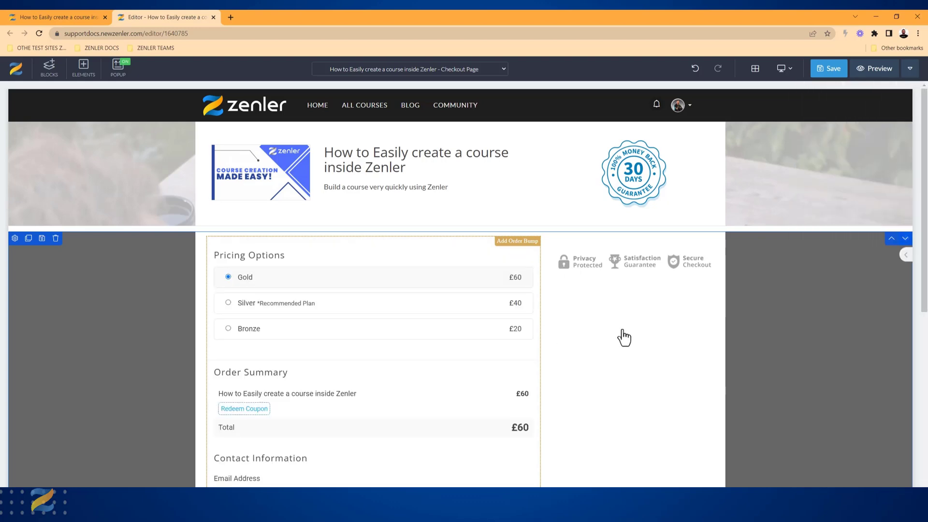
{"action": "scroll", "coordinate": [621, 337], "scroll_direction": "down", "scroll_amount": 5}
{"action": "scroll", "coordinate": [623, 338], "scroll_direction": "down", "scroll_amount": 4}
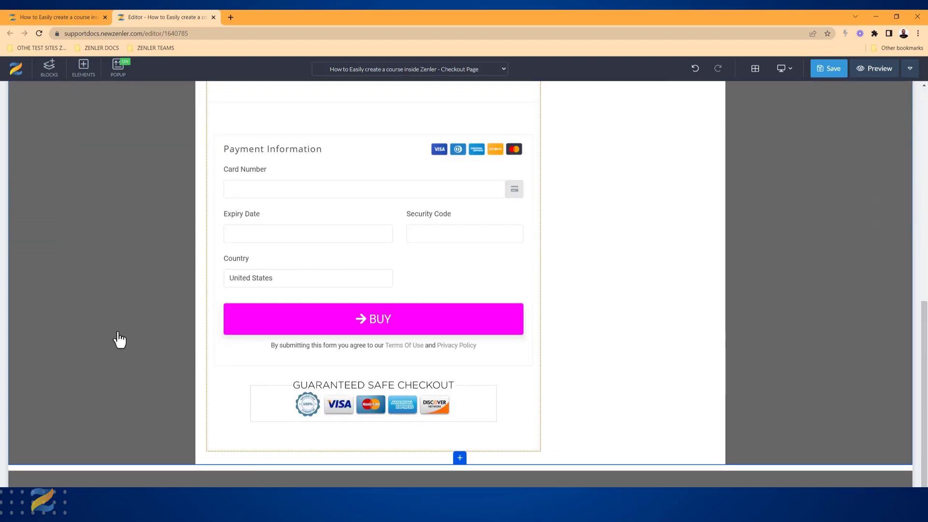
{"action": "scroll", "coordinate": [118, 342], "scroll_direction": "up", "scroll_amount": 9}
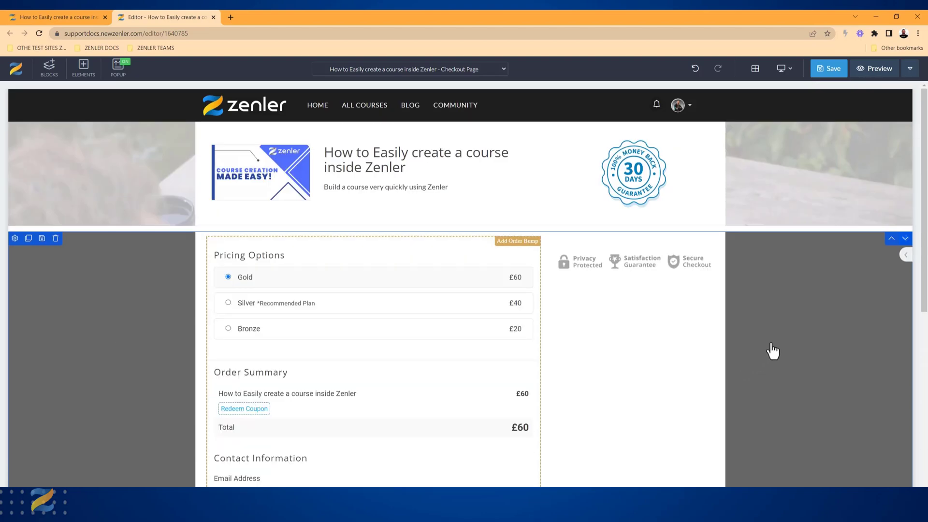